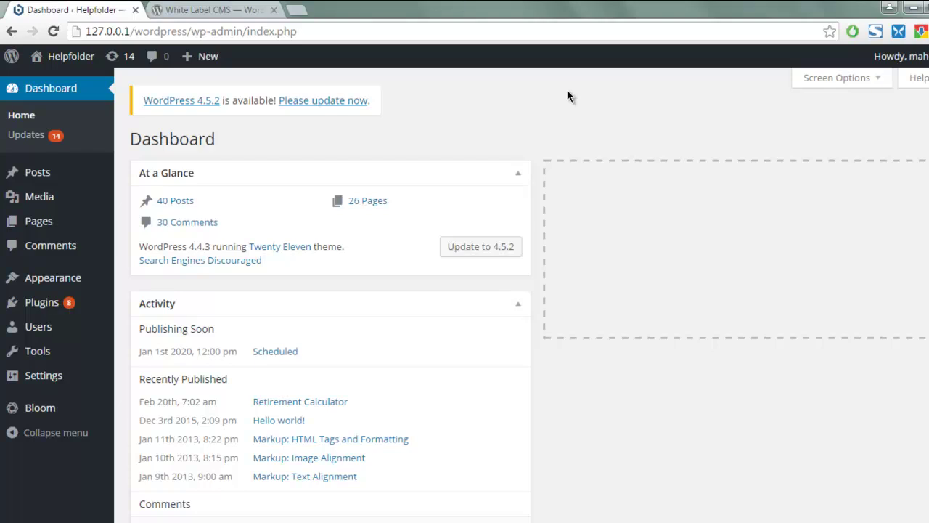
- Go to Plugins > Add New in the WordPress admin
{"action": "mouse_move", "coordinate": [12, 58]}
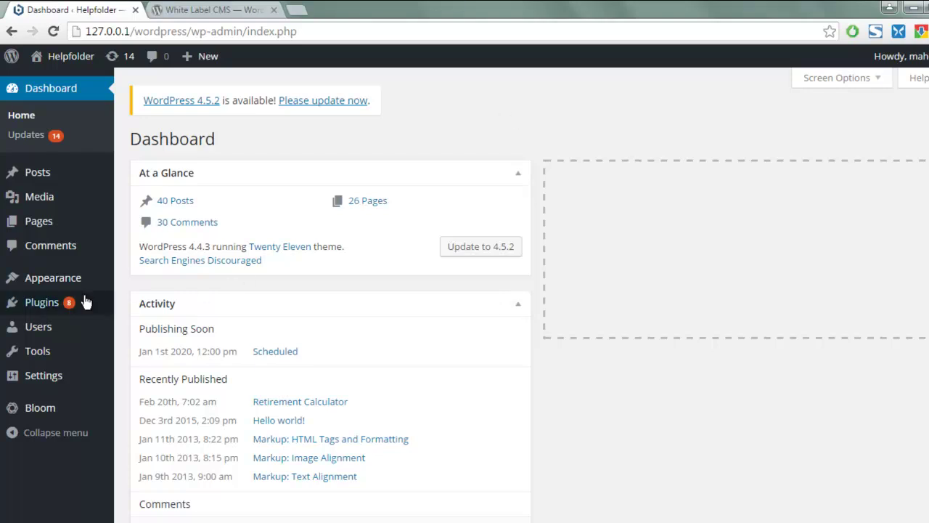
{"action": "mouse_move", "coordinate": [66, 304]}
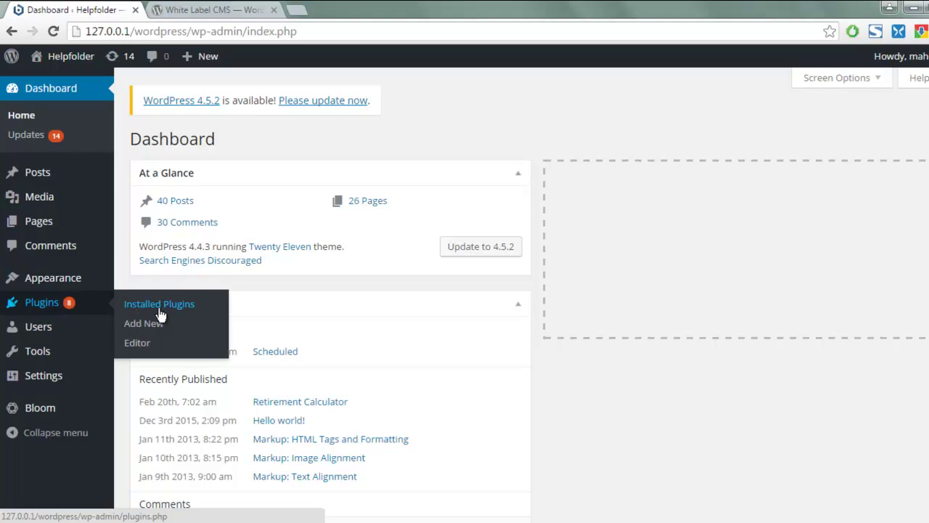
{"action": "left_click", "coordinate": [158, 323]}
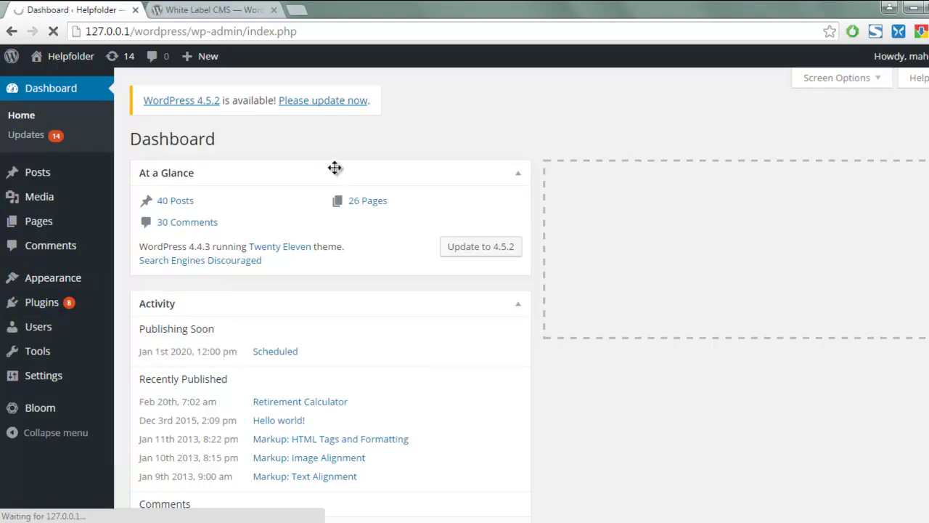
- Review the White Label CMS version details on wordpress.org, then return to Add Plugins
{"action": "left_click", "coordinate": [209, 10]}
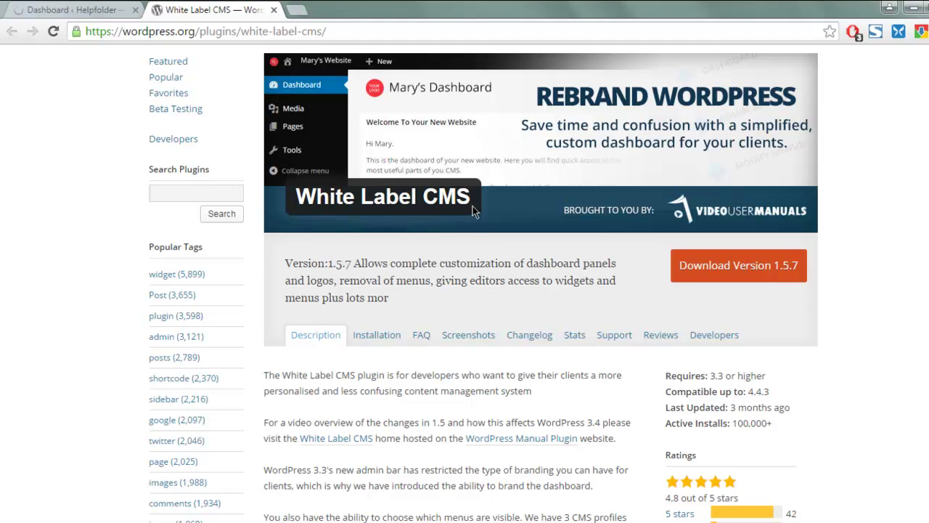
{"action": "left_click_drag", "start_coordinate": [278, 267], "coordinate": [408, 291]}
{"action": "left_click", "coordinate": [401, 303]}
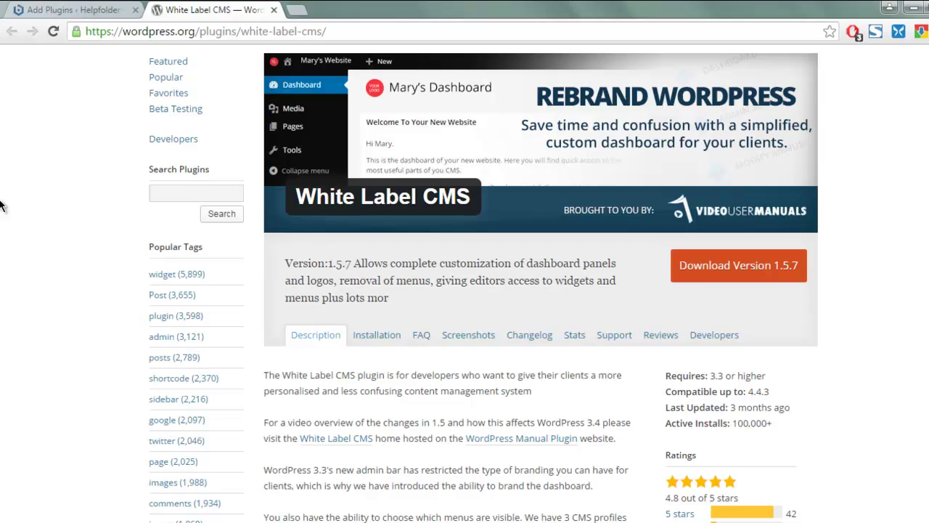
{"action": "left_click", "coordinate": [95, 10]}
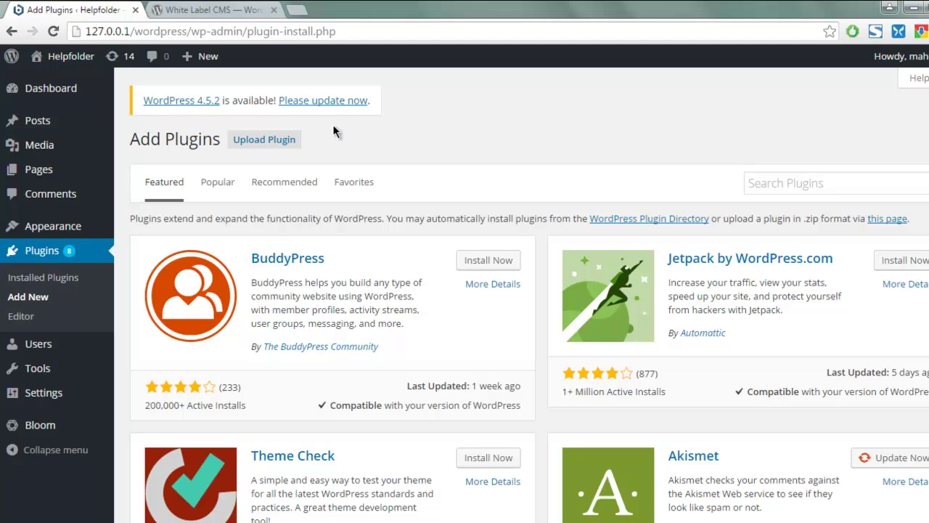
- Search the plugin directory for 'White Label CMS'
{"action": "left_click", "coordinate": [794, 183]}
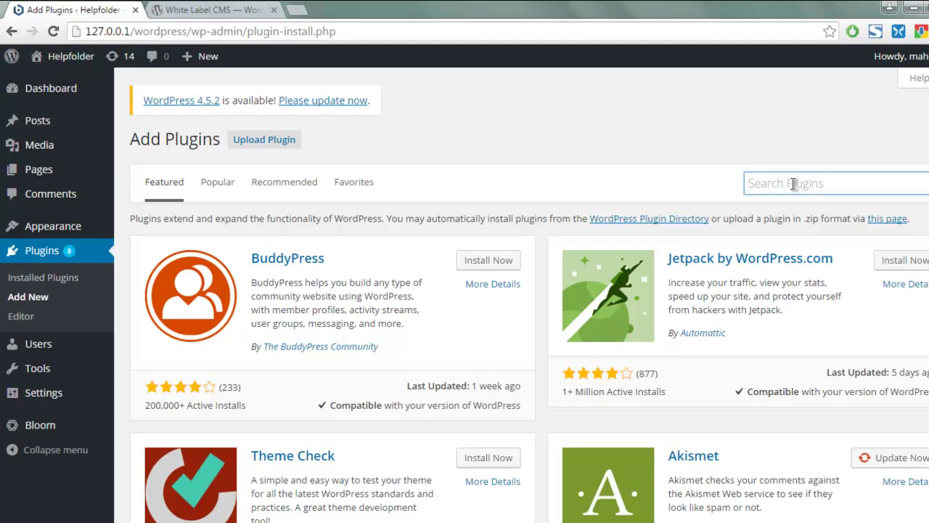
{"action": "type", "text": "White Label CMS"}
{"action": "key", "text": "Return"}
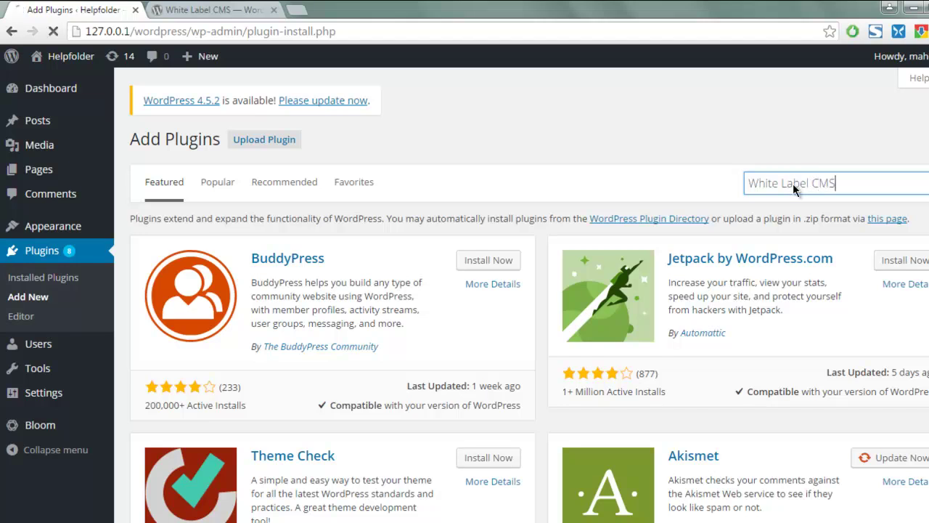
- Look over the White Label CMS listing on wordpress.org again
{"action": "left_click", "coordinate": [229, 9]}
{"action": "scroll", "coordinate": [550, 296], "scroll_direction": "down", "scroll_amount": 4}
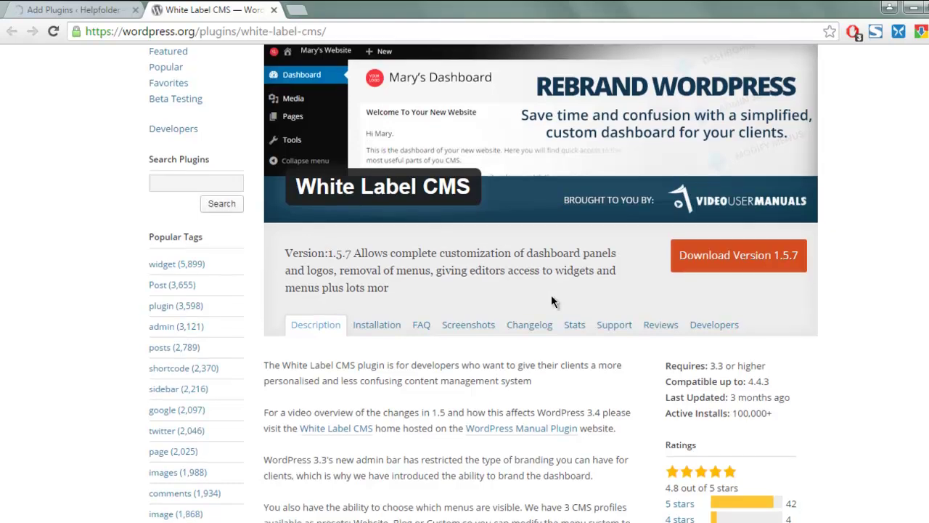
{"action": "scroll", "coordinate": [550, 300], "scroll_direction": "down", "scroll_amount": 2}
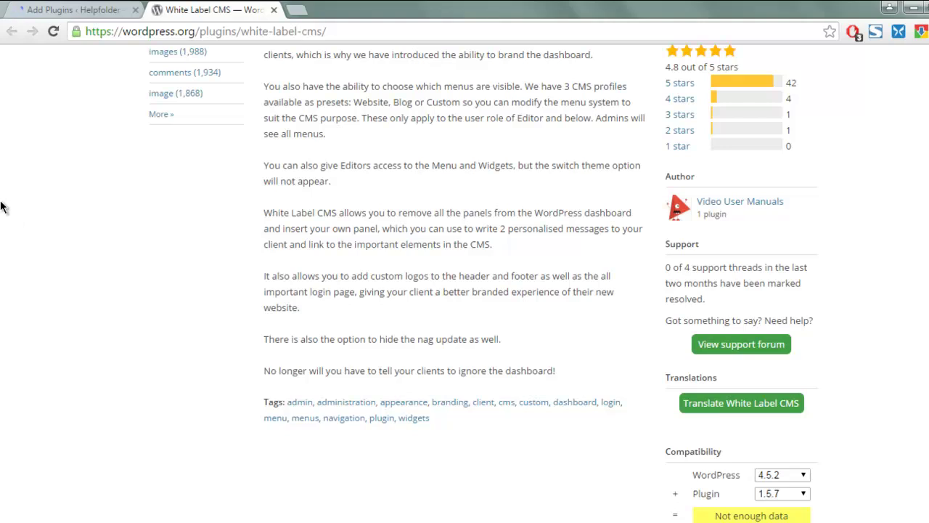
{"action": "scroll", "coordinate": [2, 207], "scroll_direction": "up", "scroll_amount": 9}
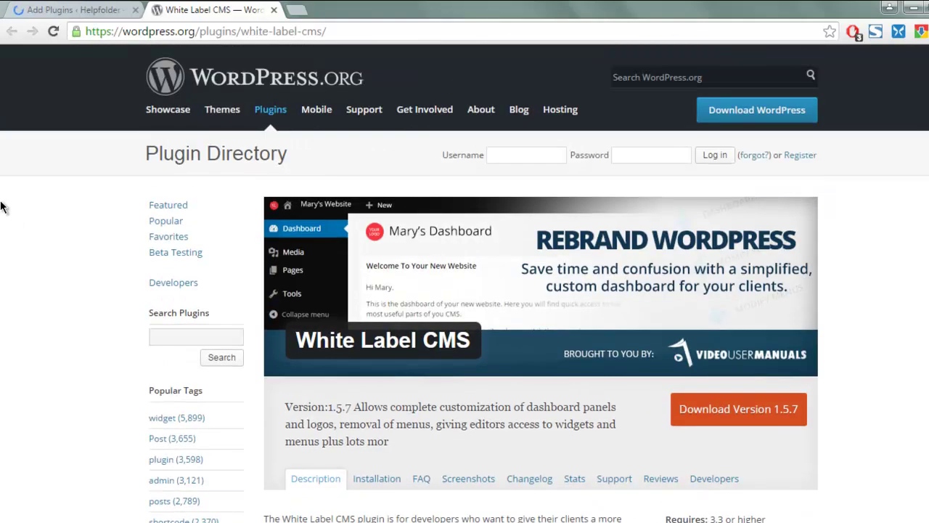
- Install the White Label CMS 1.5.7 plugin from the search results
{"action": "left_click", "coordinate": [95, 10]}
{"action": "mouse_move", "coordinate": [2, 143]}
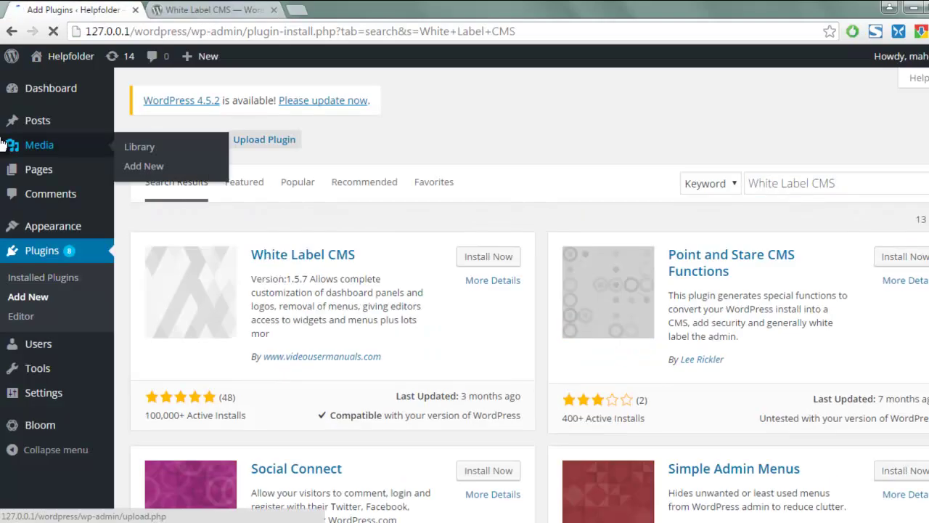
{"action": "scroll", "coordinate": [624, 129], "scroll_direction": "down", "scroll_amount": 1}
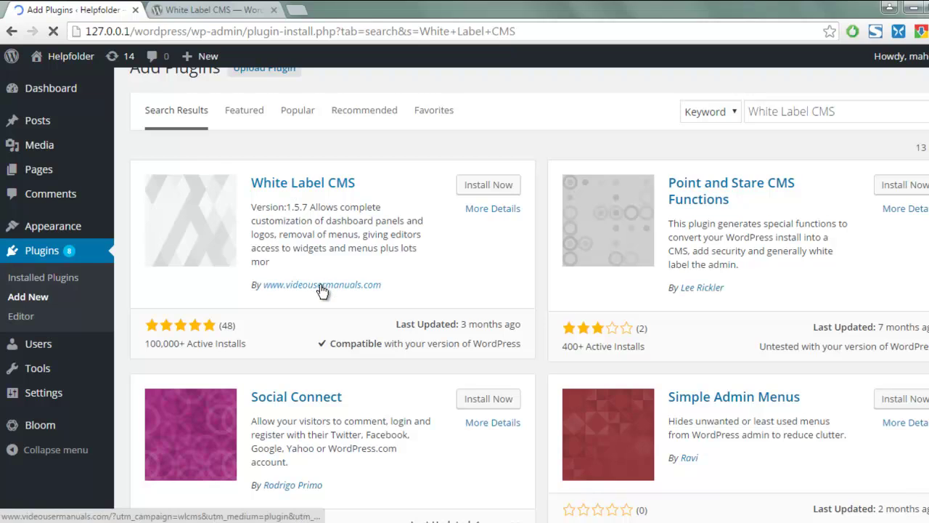
{"action": "left_click", "coordinate": [481, 187]}
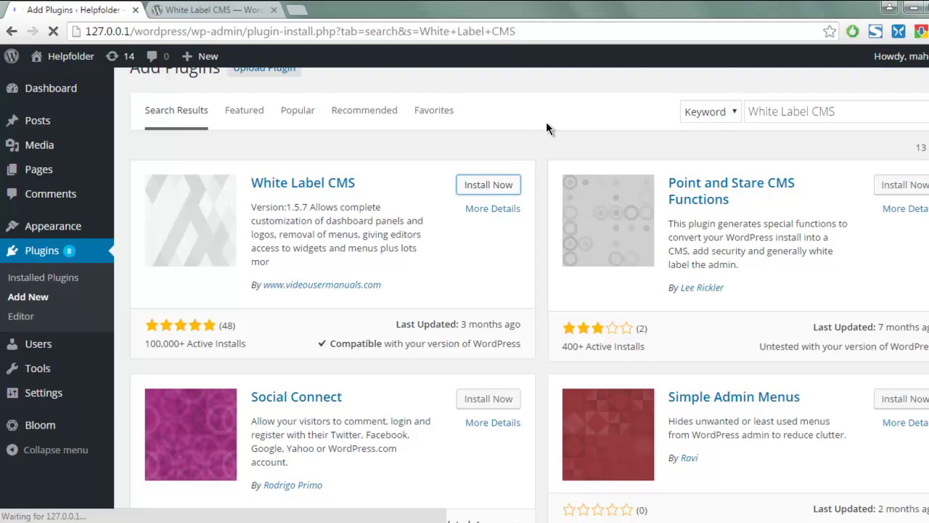
- Browse the wordpress.org plugin page, then return to the White Label CMS 1.5.7 install success page
{"action": "scroll", "coordinate": [546, 128], "scroll_direction": "up", "scroll_amount": 1}
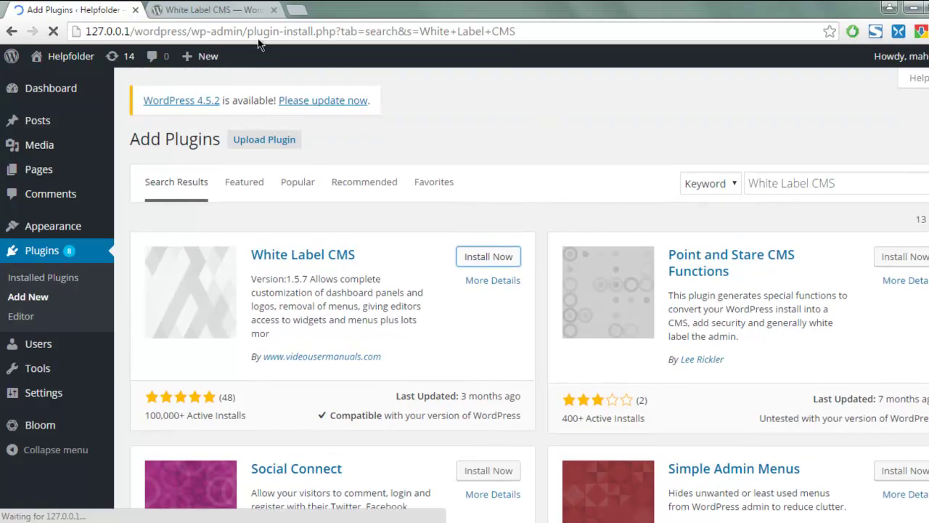
{"action": "left_click", "coordinate": [216, 10]}
{"action": "scroll", "coordinate": [47, 212], "scroll_direction": "down", "scroll_amount": 3}
{"action": "scroll", "coordinate": [47, 204], "scroll_direction": "down", "scroll_amount": 3}
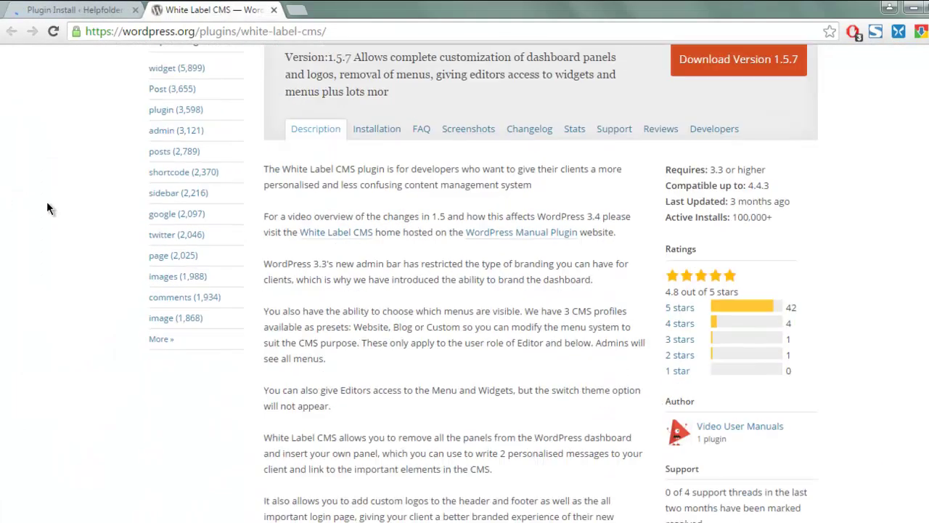
{"action": "scroll", "coordinate": [44, 201], "scroll_direction": "down", "scroll_amount": 1}
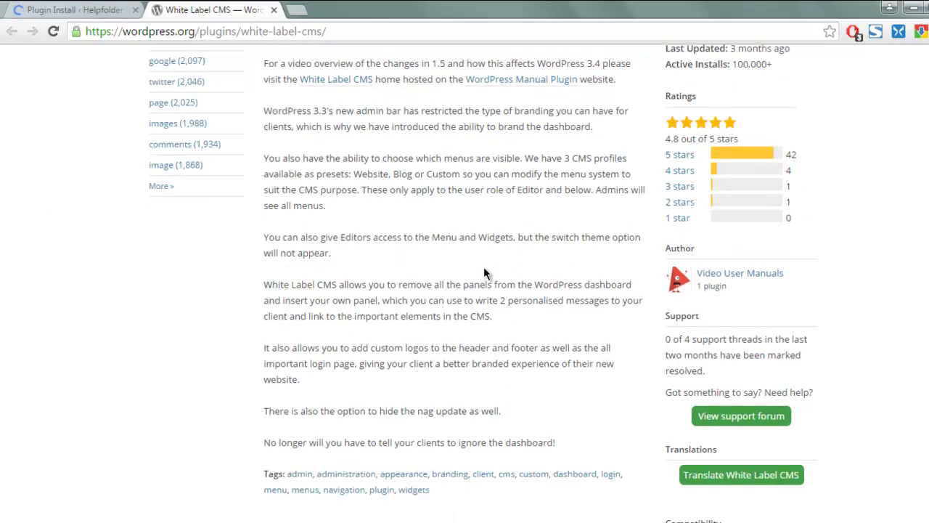
{"action": "scroll", "coordinate": [63, 221], "scroll_direction": "down", "scroll_amount": 2}
{"action": "scroll", "coordinate": [63, 220], "scroll_direction": "up", "scroll_amount": 8}
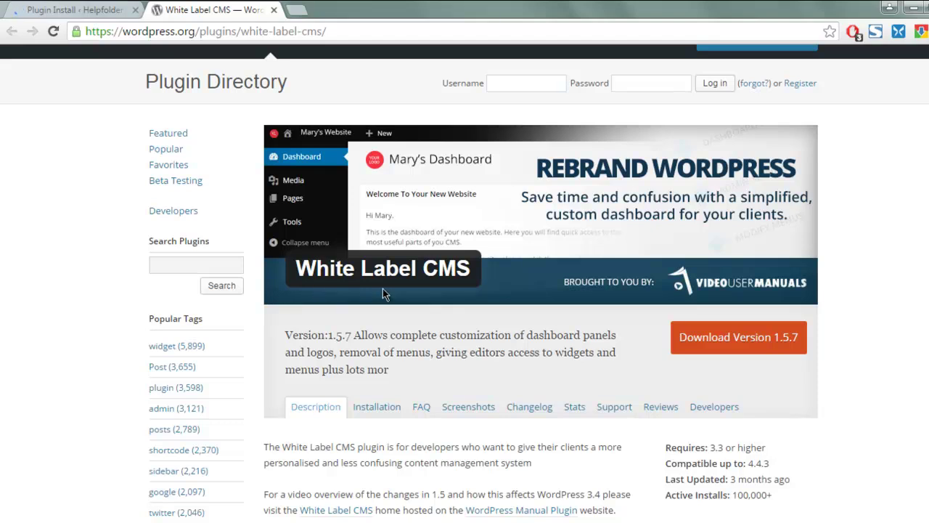
{"action": "scroll", "coordinate": [29, 167], "scroll_direction": "down", "scroll_amount": 2}
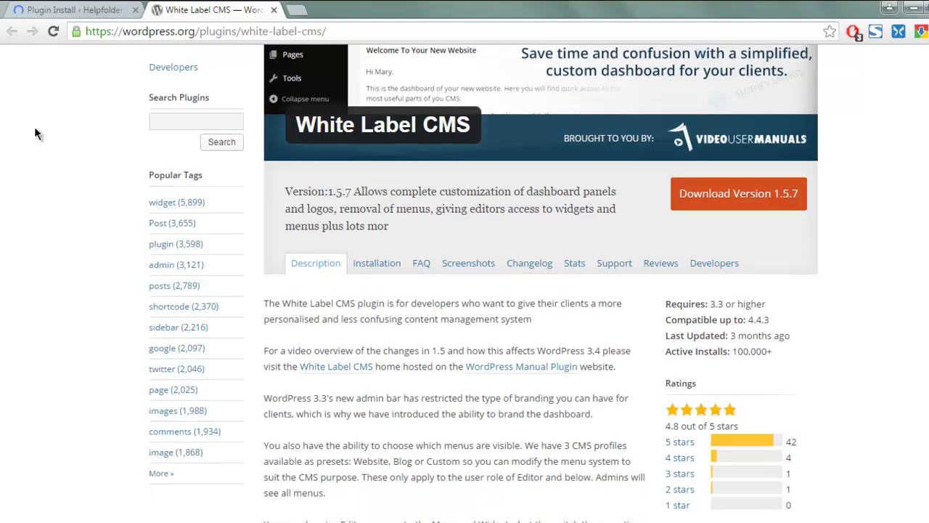
{"action": "left_click", "coordinate": [77, 14]}
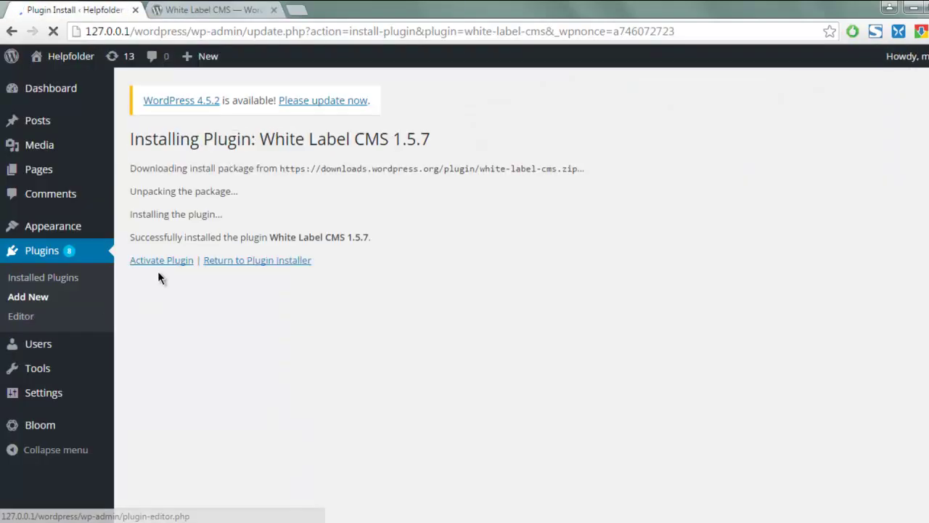
- Activate White Label CMS, confirm it is active, and show the Settings submenu
{"action": "left_click", "coordinate": [159, 263]}
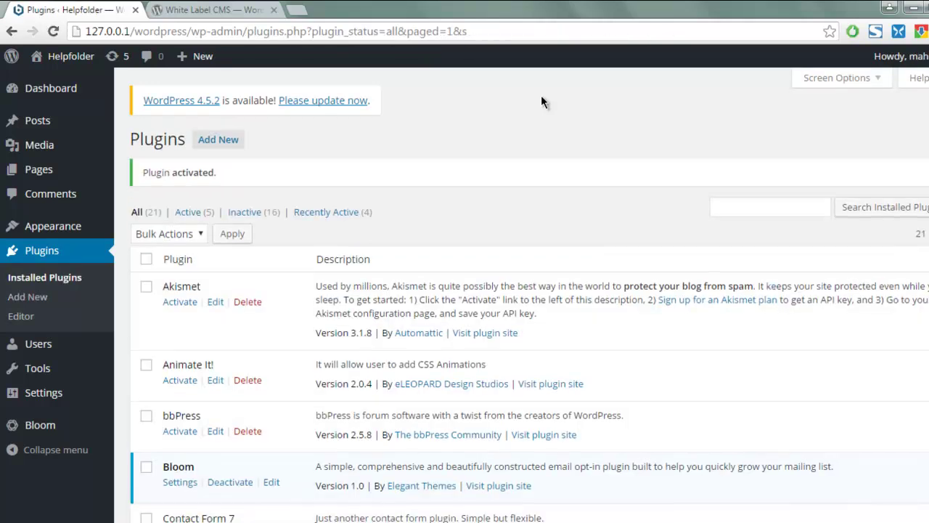
{"action": "scroll", "coordinate": [538, 147], "scroll_direction": "down", "scroll_amount": 5}
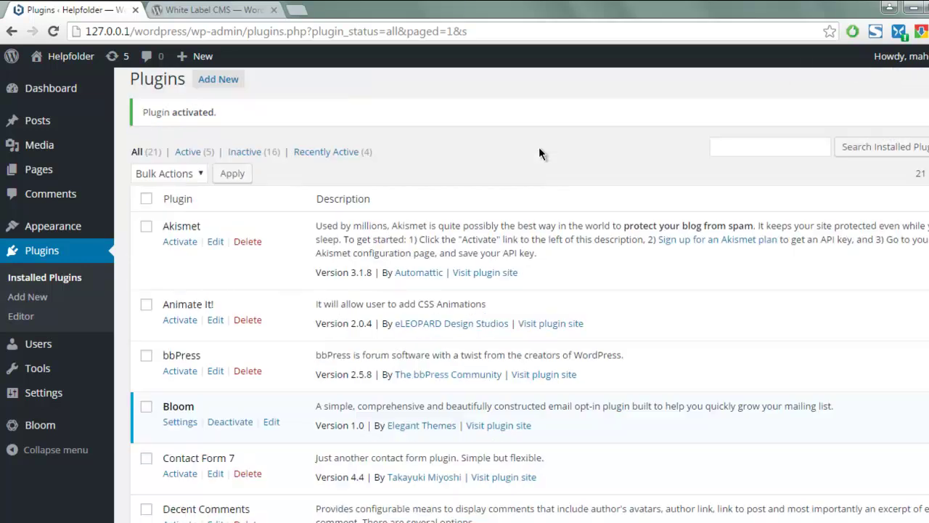
{"action": "scroll", "coordinate": [538, 146], "scroll_direction": "down", "scroll_amount": 5}
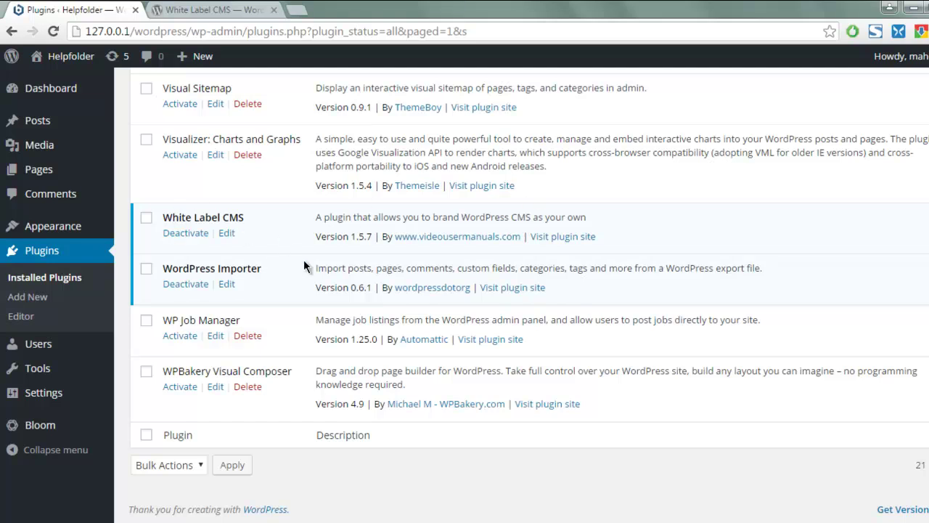
{"action": "mouse_move", "coordinate": [58, 394]}
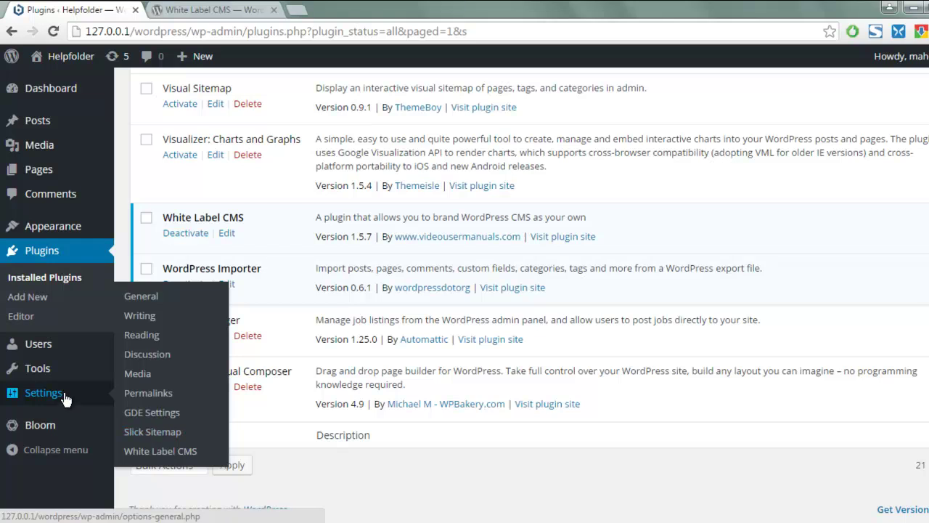
- Open Settings > White Label CMS and briefly expand then collapse the Dashboard Panels section
{"action": "left_click", "coordinate": [149, 454]}
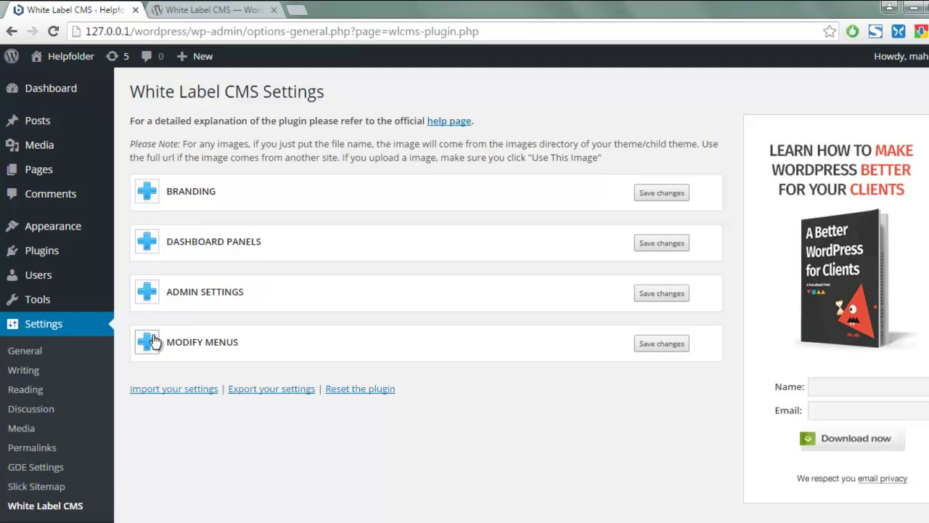
{"action": "left_click", "coordinate": [149, 241]}
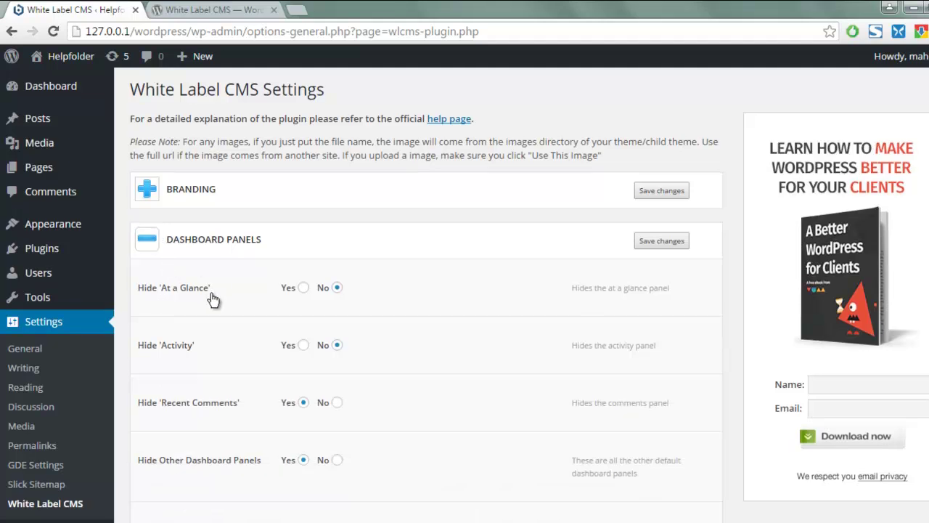
{"action": "scroll", "coordinate": [214, 290], "scroll_direction": "down", "scroll_amount": 3}
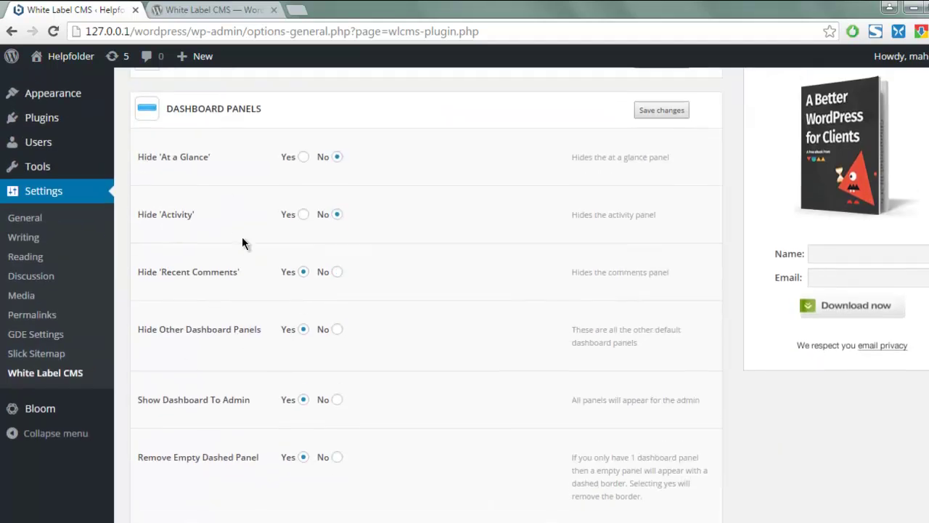
{"action": "scroll", "coordinate": [241, 243], "scroll_direction": "up", "scroll_amount": 2}
{"action": "left_click", "coordinate": [152, 177]}
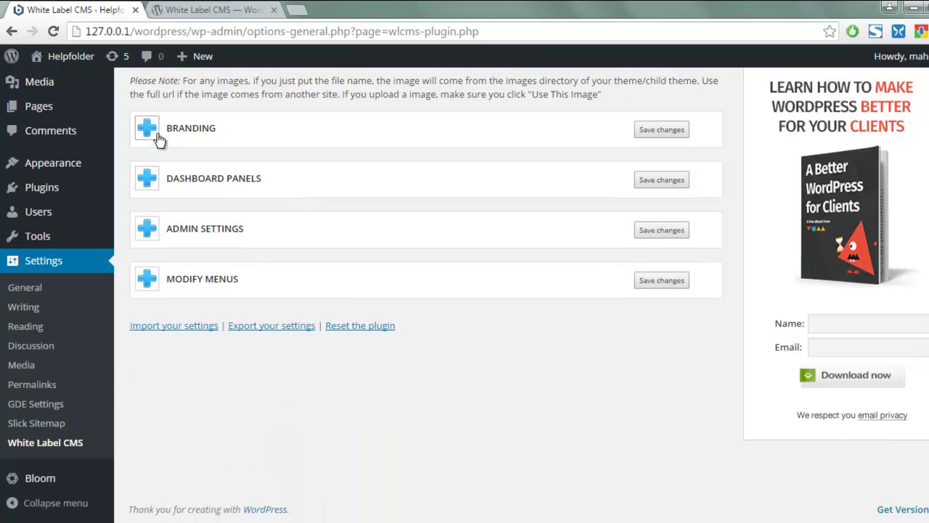
{"action": "left_click", "coordinate": [147, 128]}
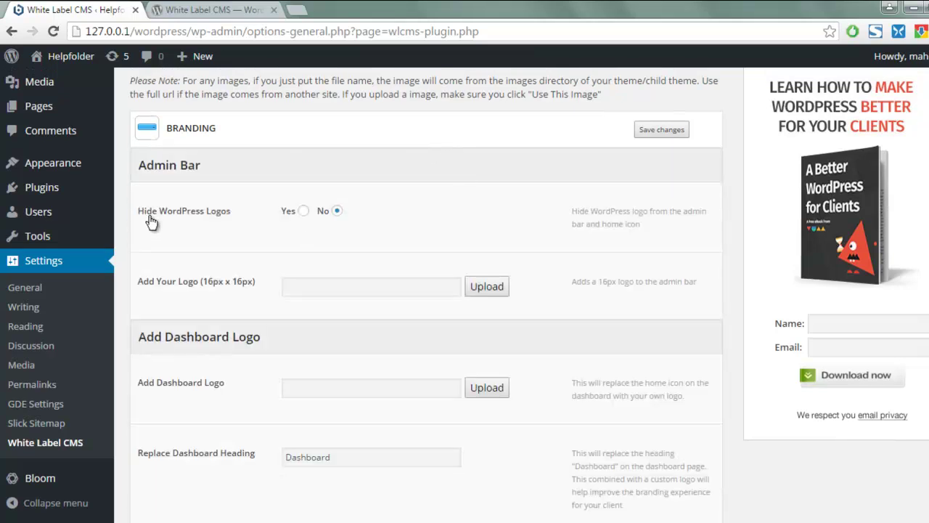
{"action": "left_click", "coordinate": [302, 211]}
{"action": "left_click", "coordinate": [498, 290]}
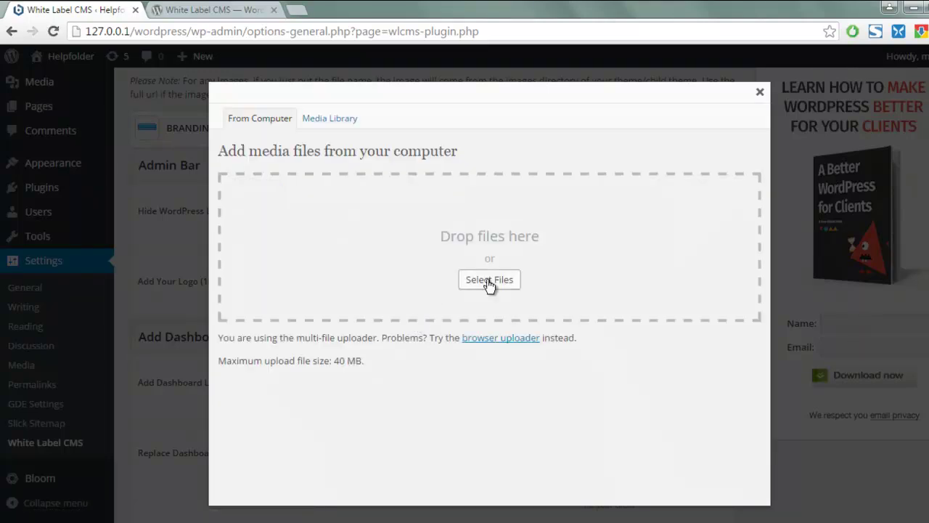
{"action": "left_click", "coordinate": [488, 282]}
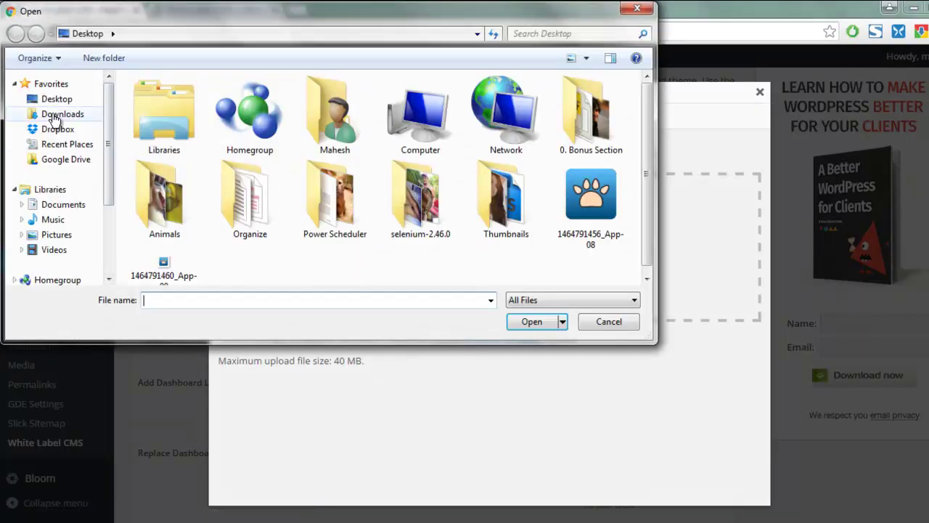
{"action": "scroll", "coordinate": [652, 262], "scroll_direction": "down", "scroll_amount": 1}
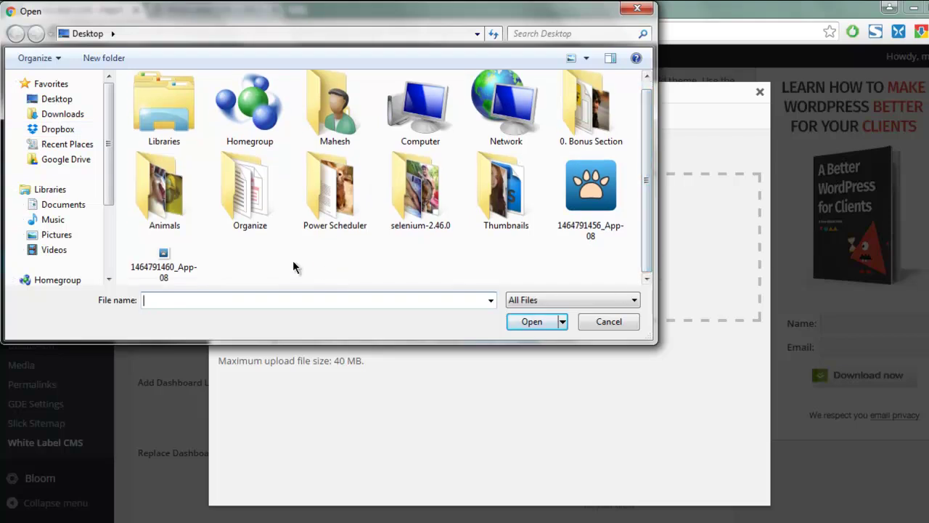
{"action": "left_click", "coordinate": [158, 265]}
{"action": "left_click", "coordinate": [512, 326]}
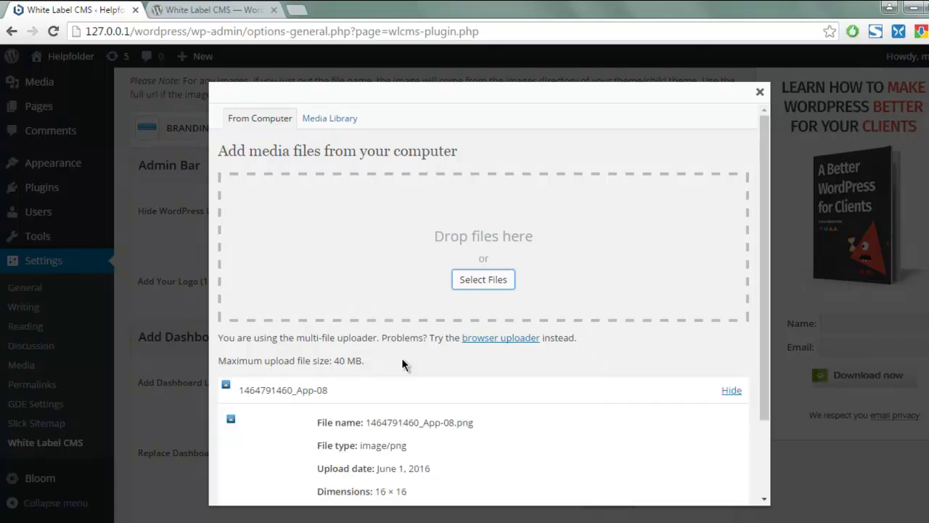
{"action": "scroll", "coordinate": [402, 363], "scroll_direction": "down", "scroll_amount": 3}
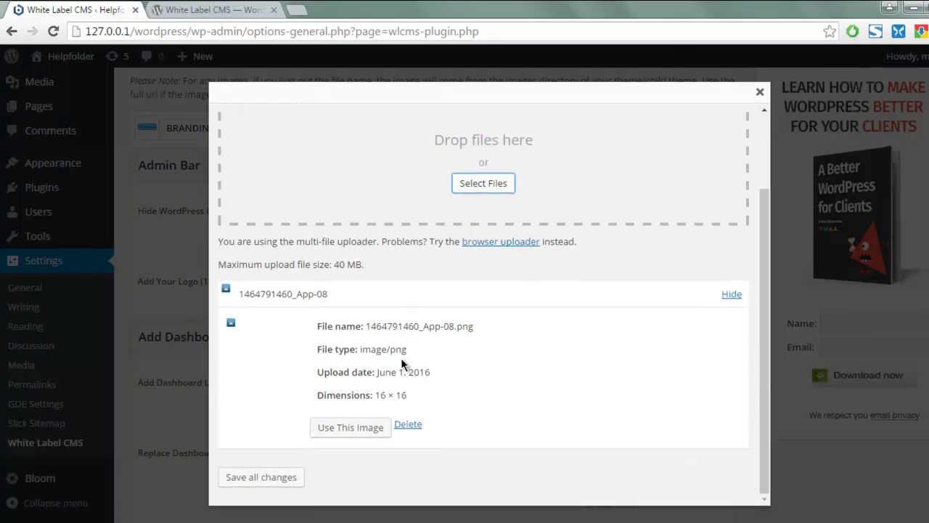
{"action": "left_click", "coordinate": [360, 432]}
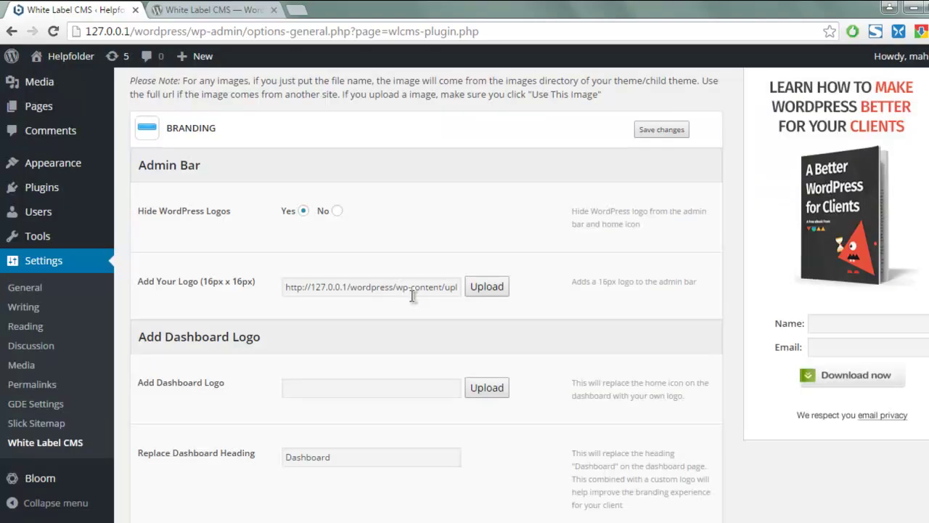
- Save the White Label CMS Branding settings so the custom logo shows in the admin bar
{"action": "scroll", "coordinate": [412, 295], "scroll_direction": "down", "scroll_amount": 15}
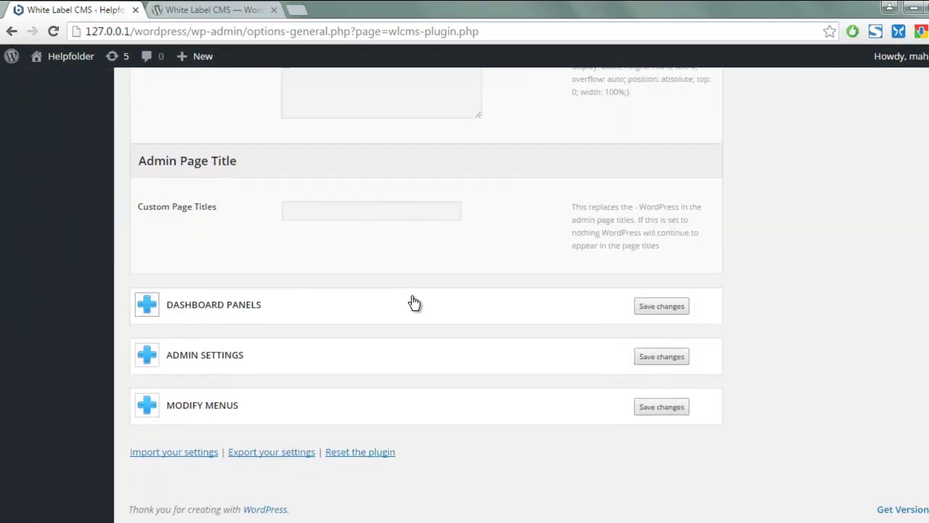
{"action": "scroll", "coordinate": [414, 302], "scroll_direction": "up", "scroll_amount": 15}
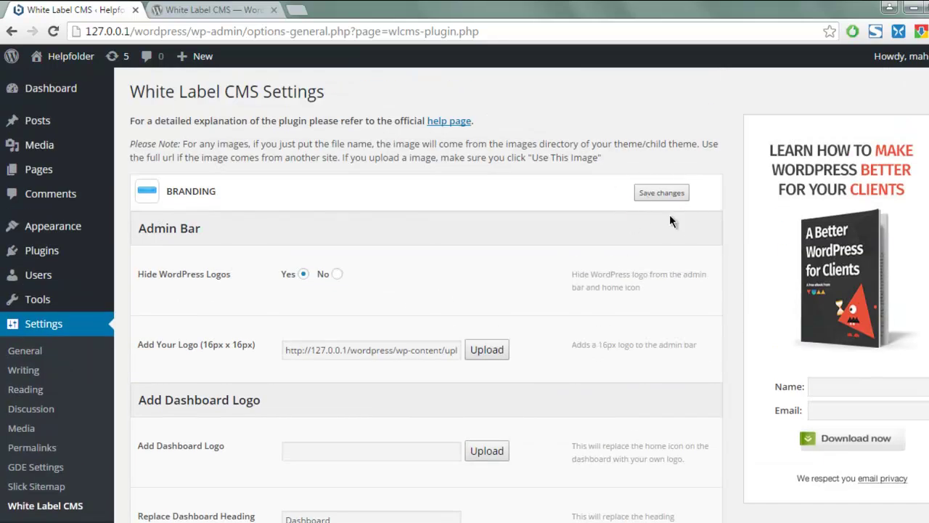
{"action": "left_click", "coordinate": [660, 192]}
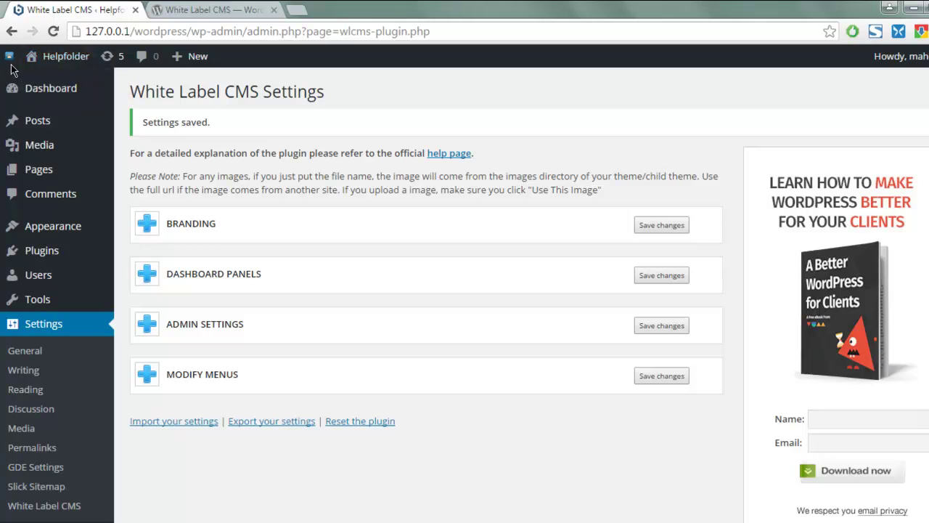
{"action": "scroll", "coordinate": [162, 305], "scroll_direction": "down", "scroll_amount": 2}
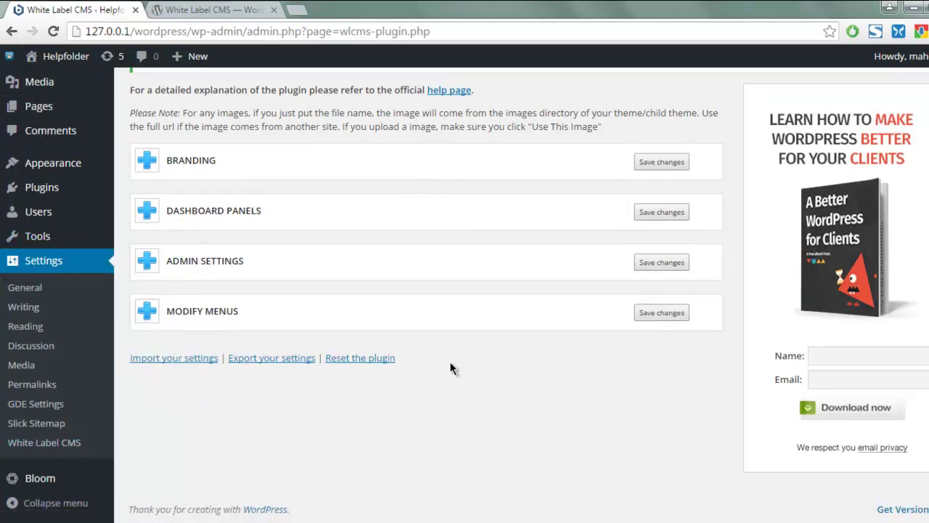
{"action": "scroll", "coordinate": [618, 300], "scroll_direction": "up", "scroll_amount": 2}
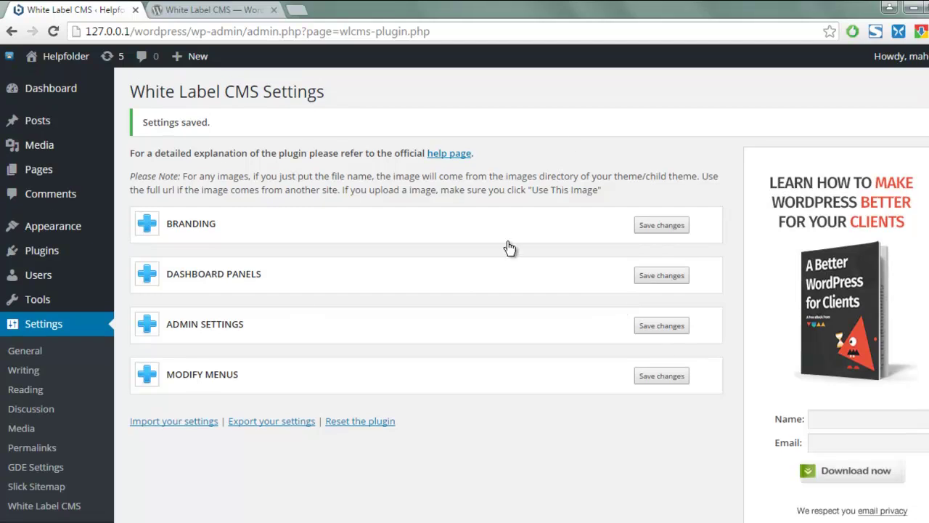